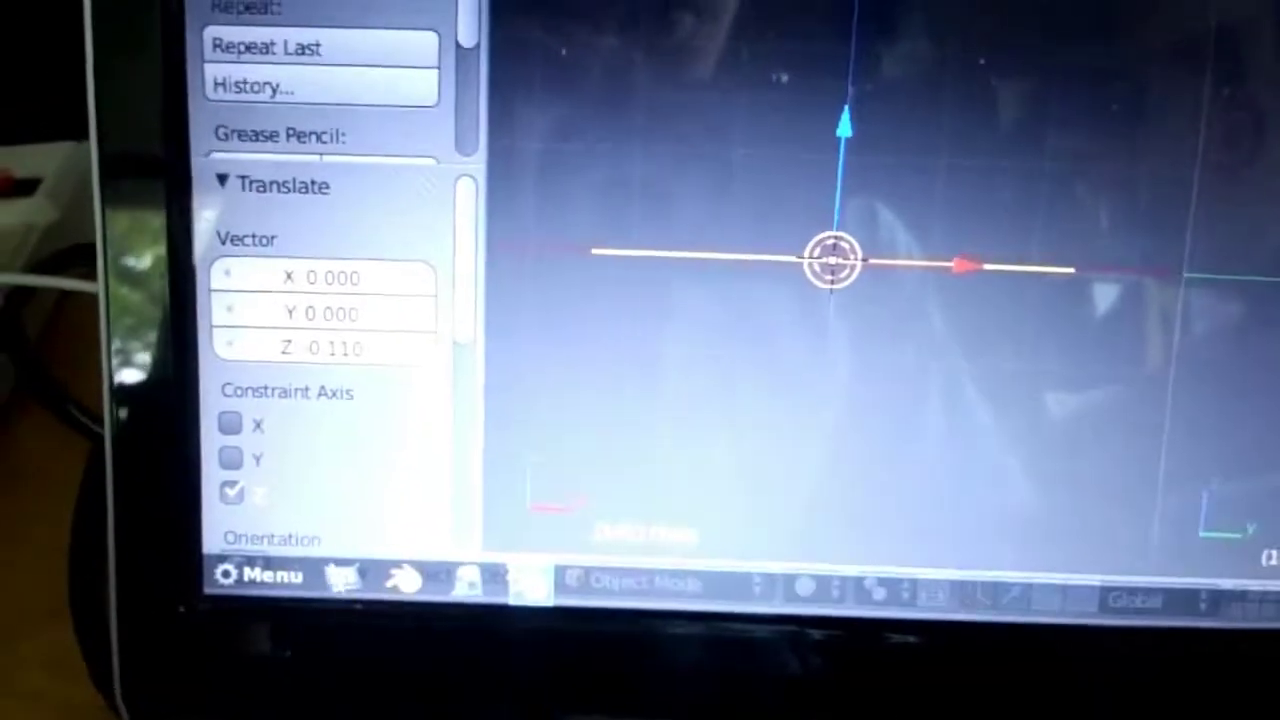
# Open the Linux Mint application menu to list its categories
pyautogui.click(265, 566)
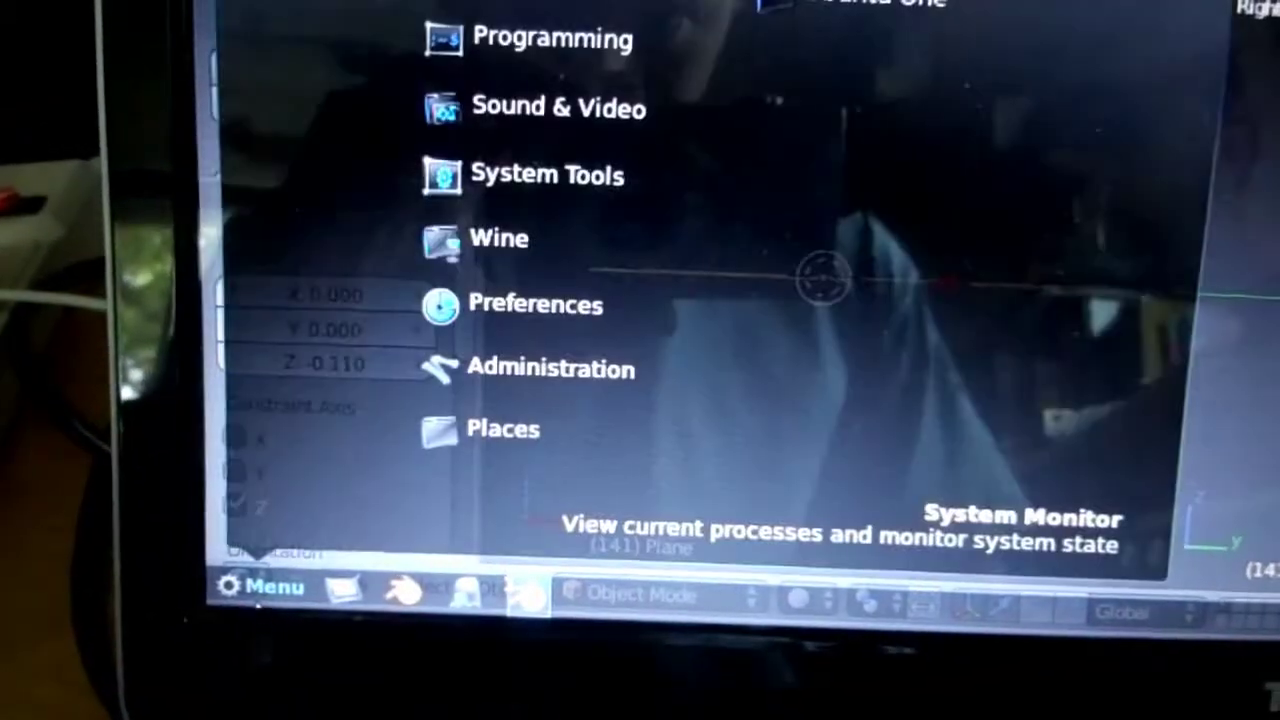